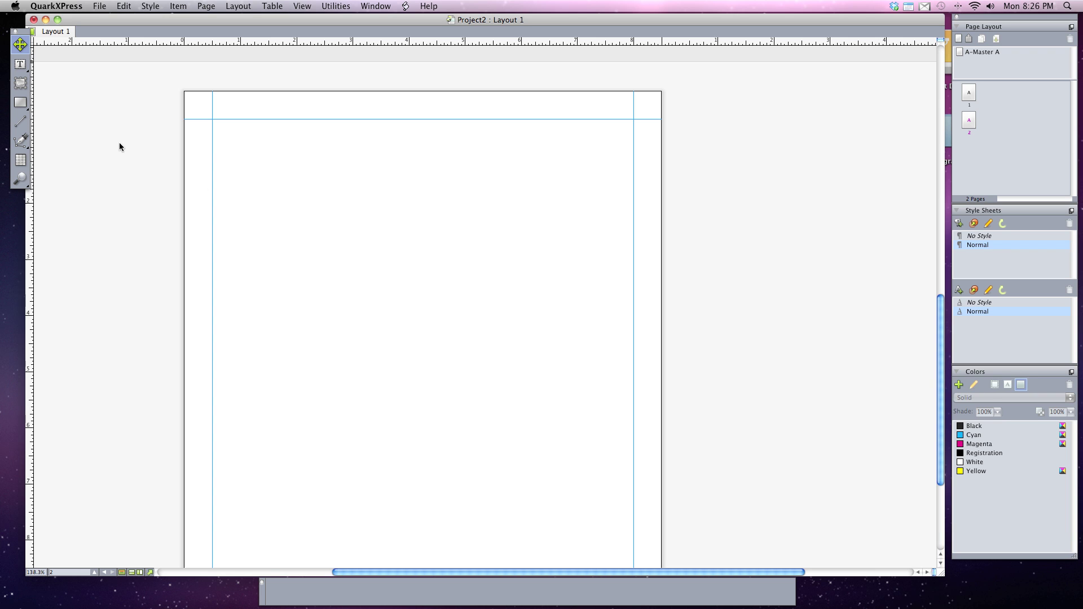
# Draw a roughly 6.2" × 5" text box across the upper middle of the first page
pyautogui.click(17, 67)
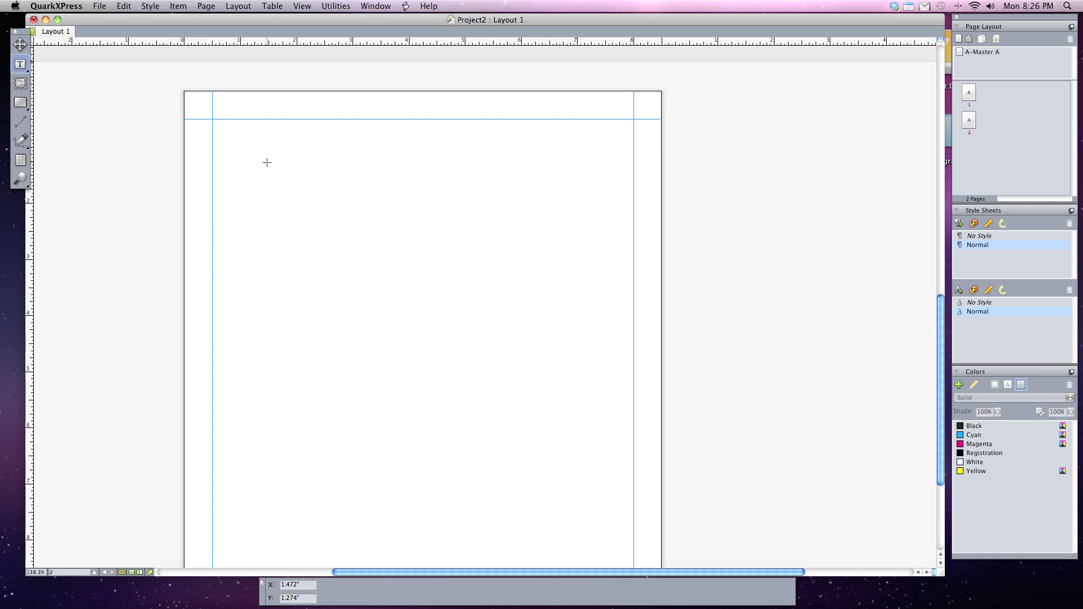
pyautogui.moveTo(266, 162); pyautogui.dragTo(615, 444)
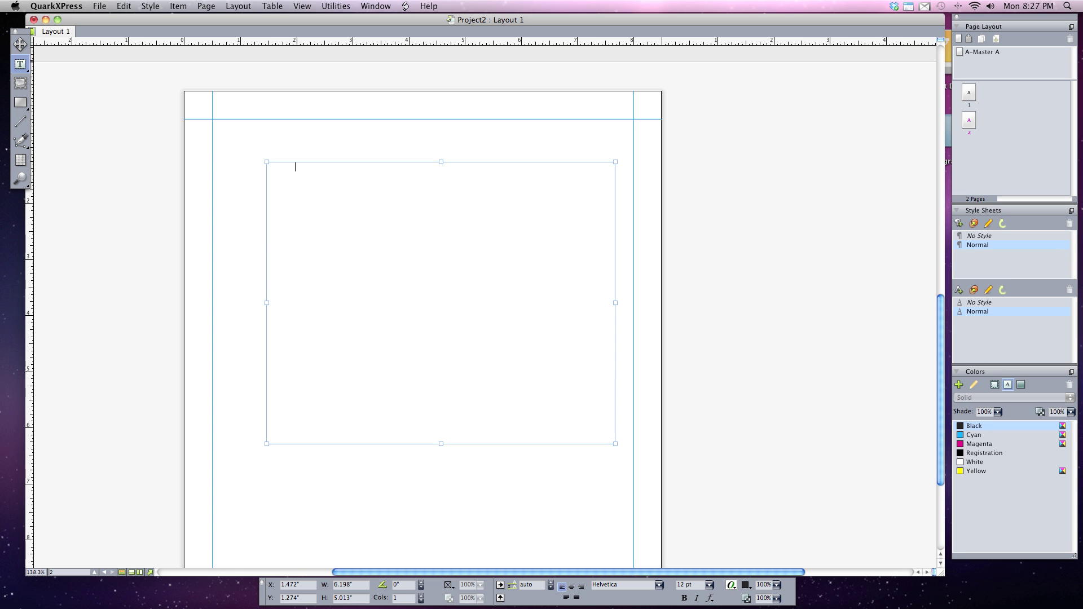
# Type 'Test Tab 1', 'Test Tab 2' and 'Test Tab 3' separated by tabs
pyautogui.write('Test Tab 1')
pyautogui.press('Tab')
pyautogui.write('Test Tab 2')
pyautogui.press('Tab')
pyautogui.write('Test Tab 3')
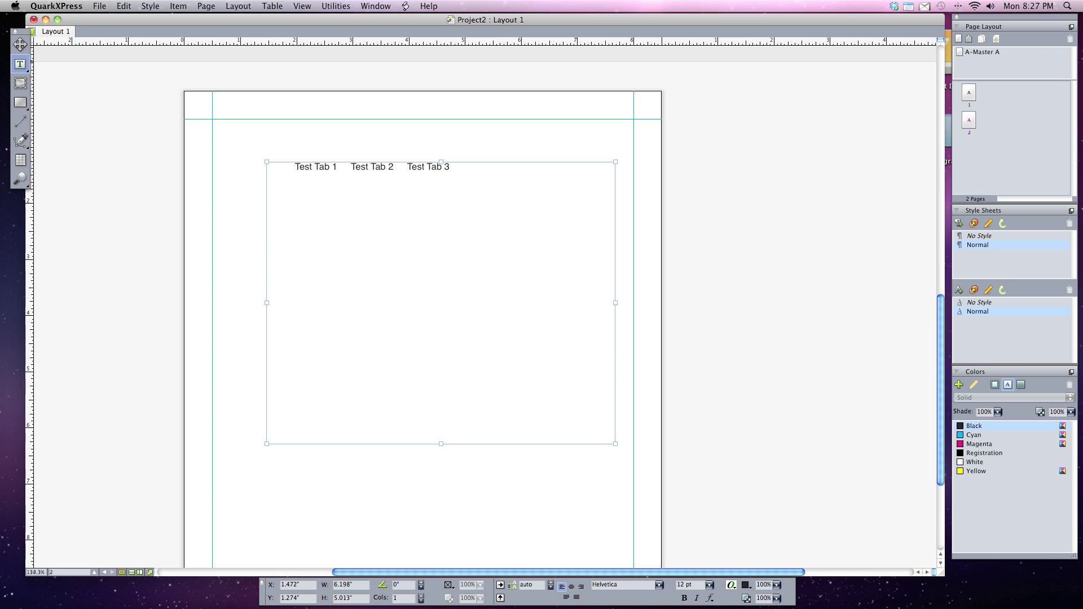
# Select the whole line of three tab-separated entries
pyautogui.click(267, 167)
pyautogui.doubleClick(281, 168)
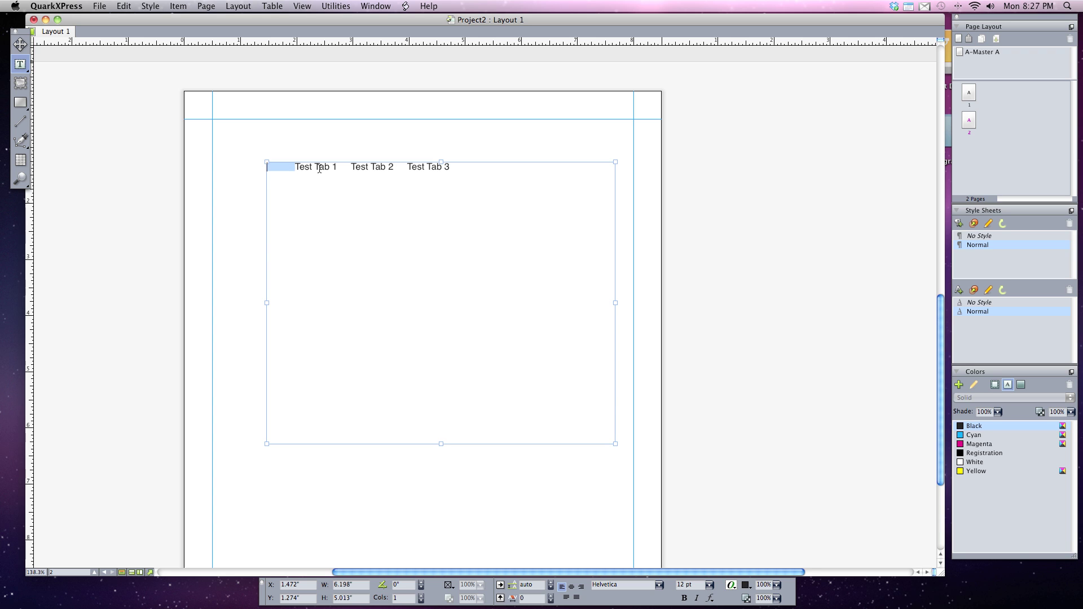
pyautogui.moveTo(333, 168); pyautogui.dragTo(352, 168)
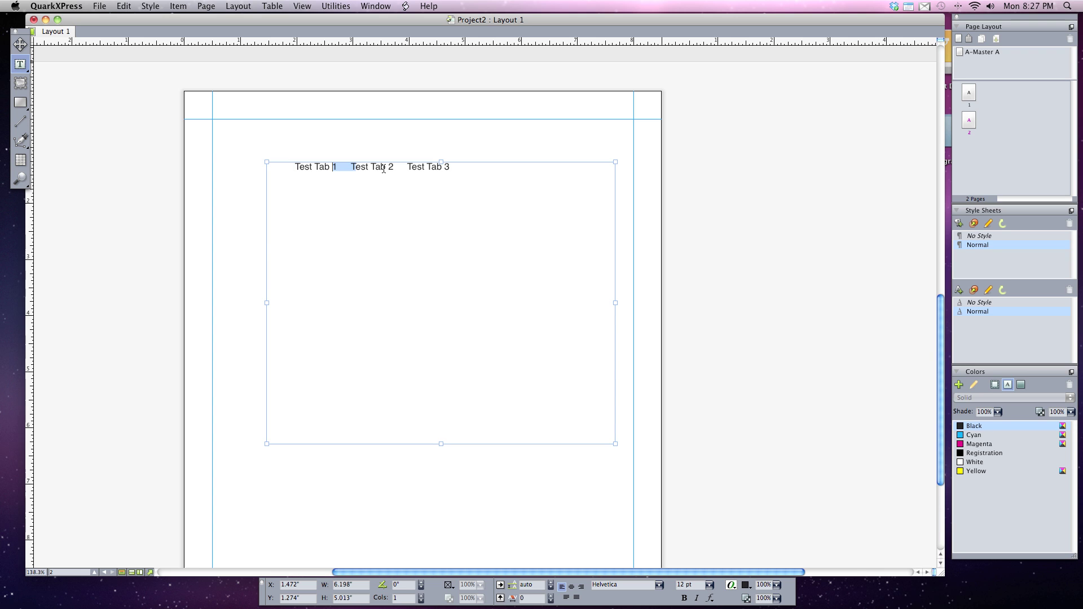
pyautogui.click(428, 172)
pyautogui.moveTo(465, 178); pyautogui.dragTo(265, 165)
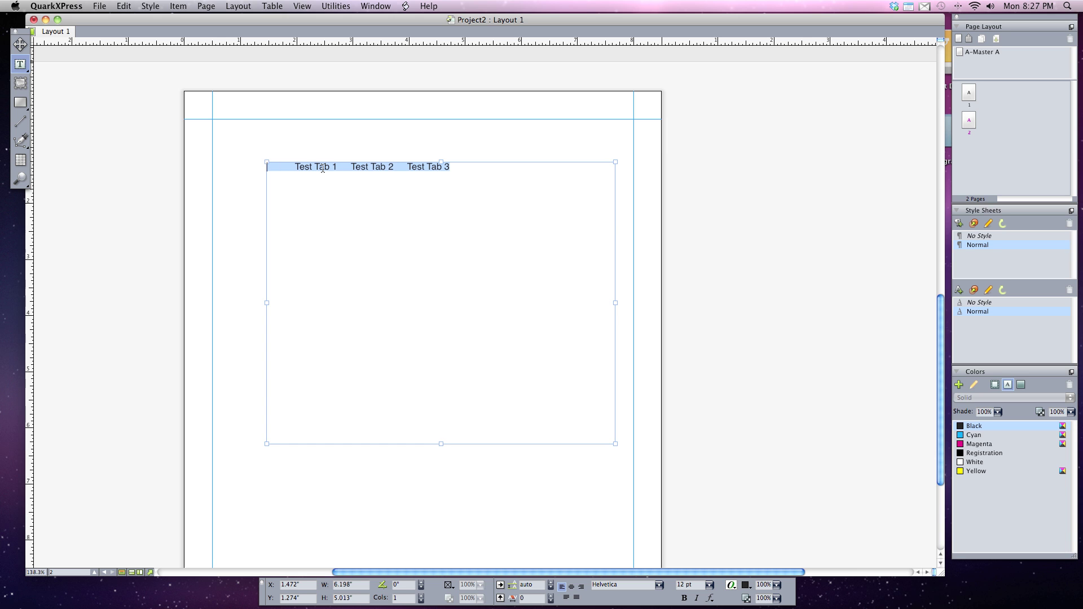
# Open Style > Tabs in Paragraph Attributes and reposition the dialog left of the text box
pyautogui.click(150, 6)
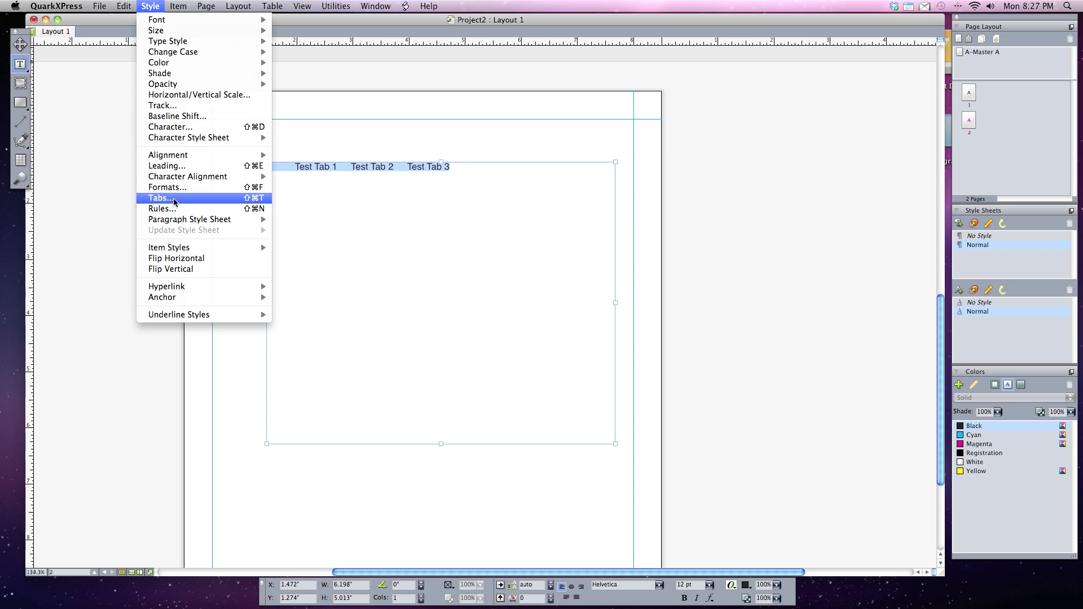
pyautogui.click(219, 199)
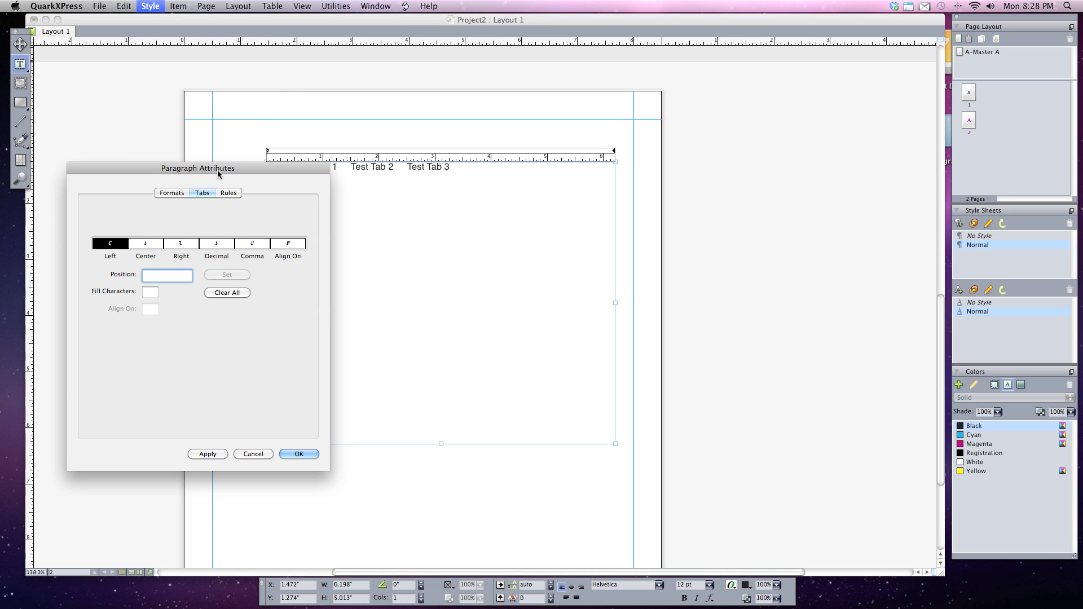
pyautogui.moveTo(217, 176); pyautogui.dragTo(386, 219)
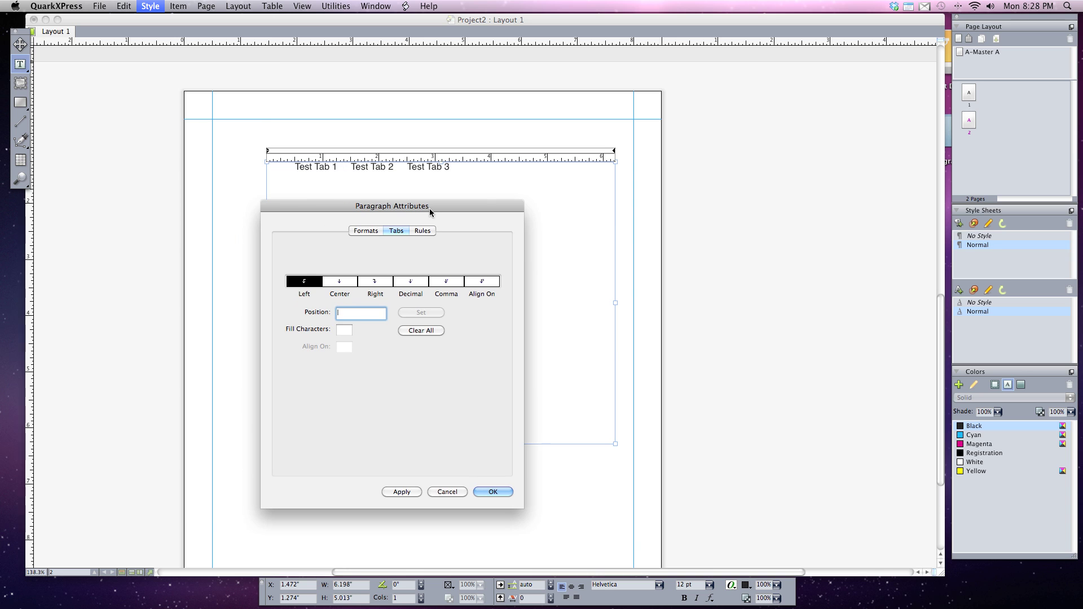
pyautogui.moveTo(429, 209); pyautogui.dragTo(255, 228)
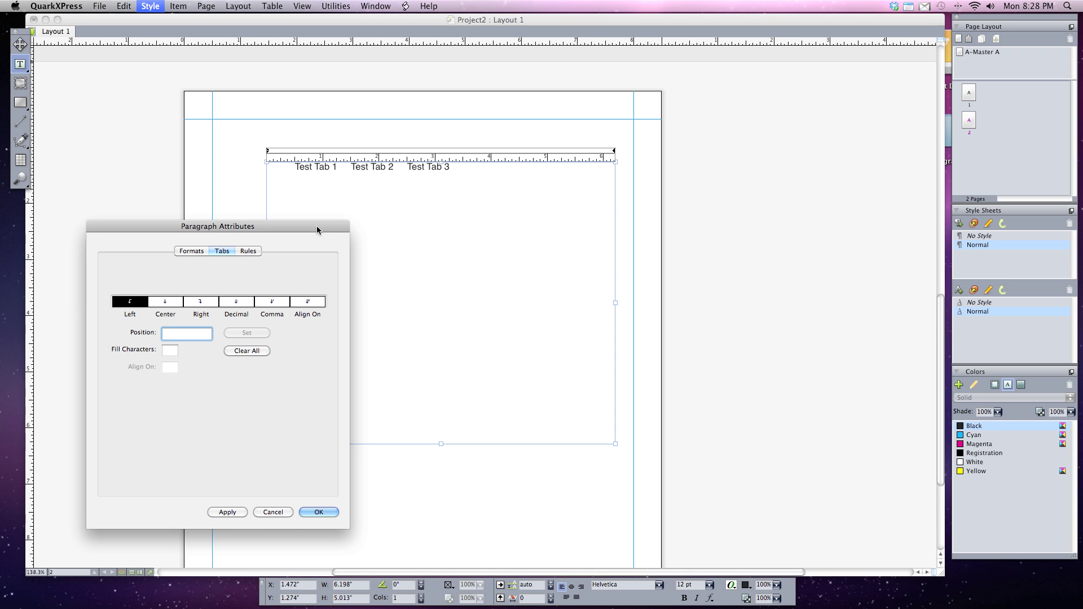
pyautogui.moveTo(317, 225); pyautogui.dragTo(314, 245)
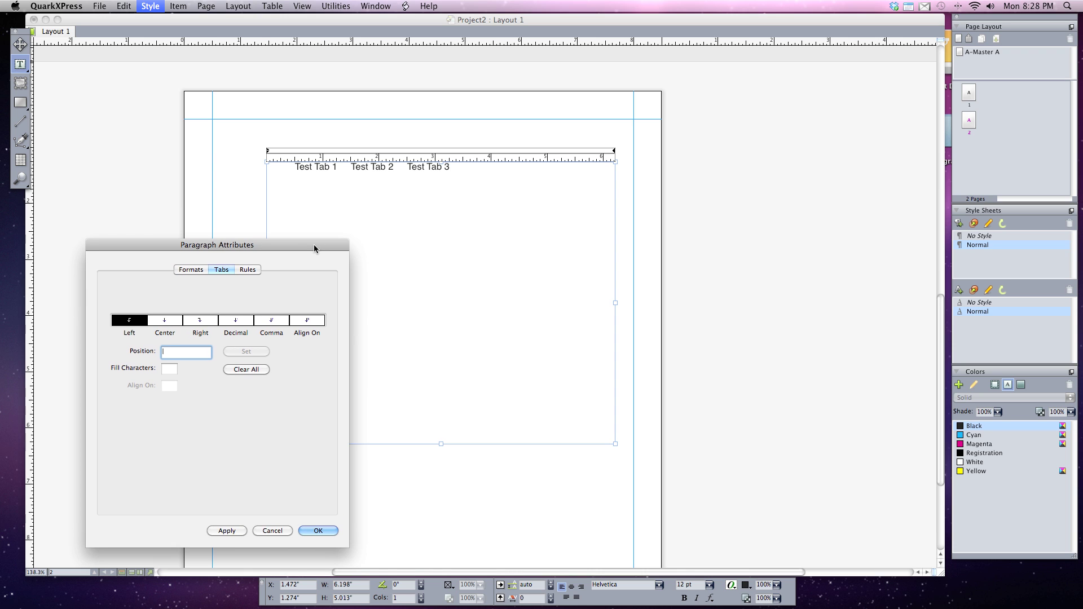
# Add left tab stops at about 1", 2" and 4", applying each to the line
pyautogui.click(280, 152)
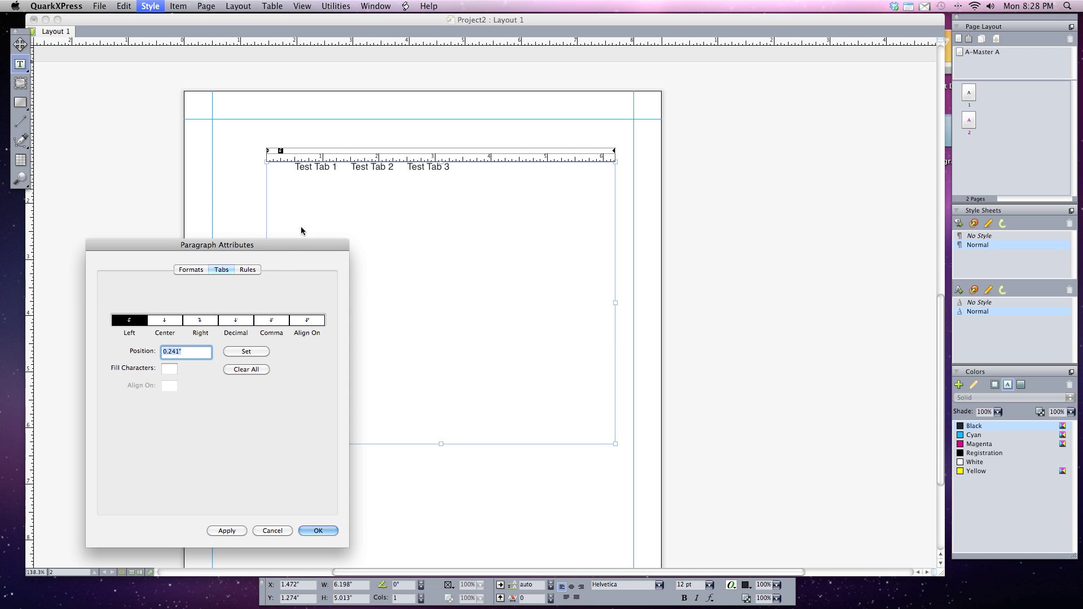
pyautogui.click(223, 532)
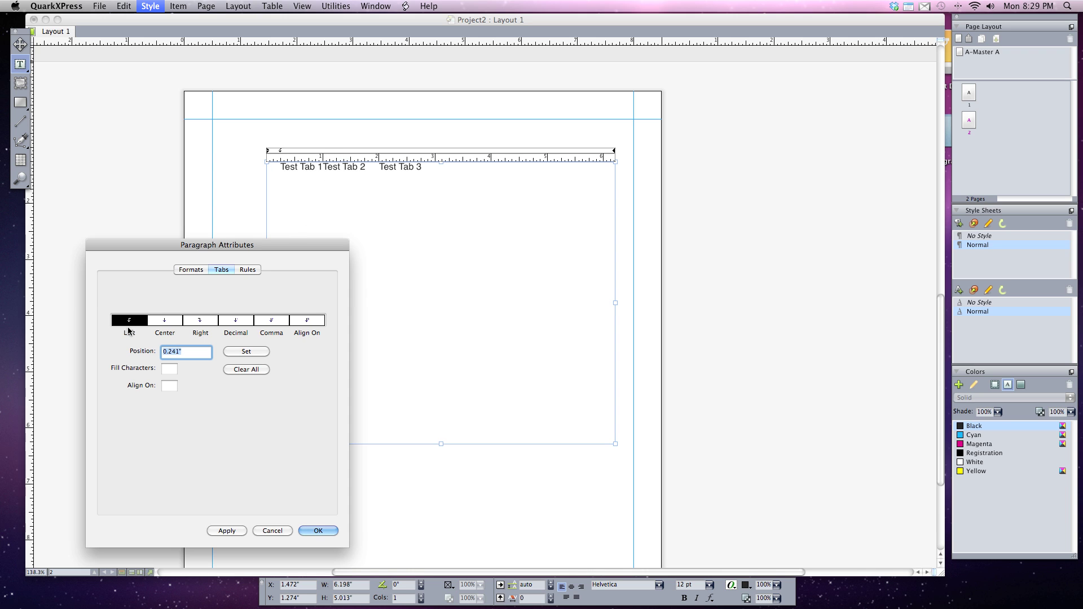
pyautogui.click(380, 151)
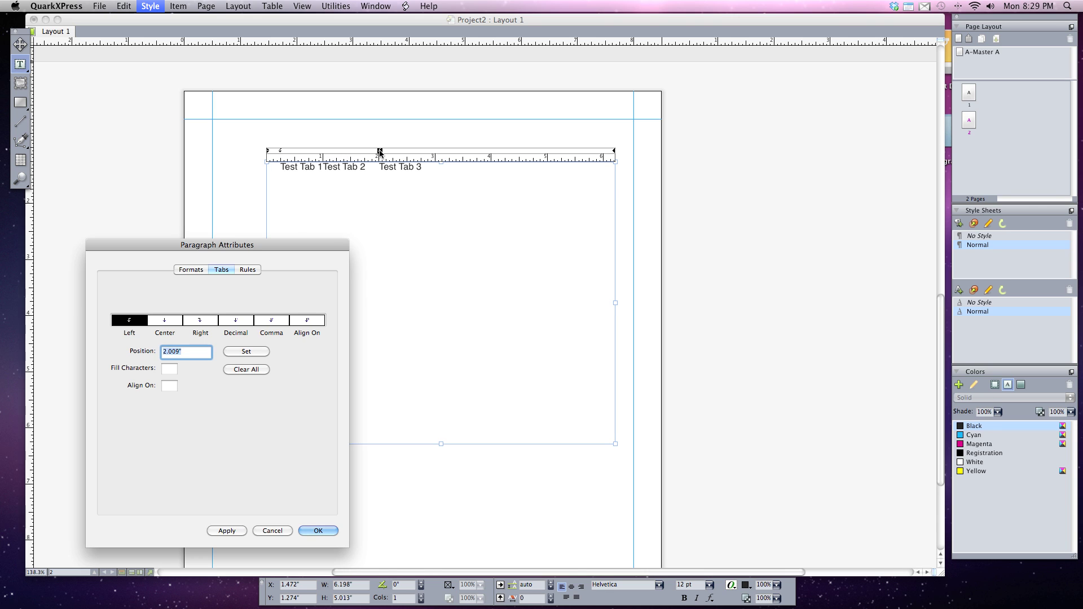
pyautogui.click(226, 531)
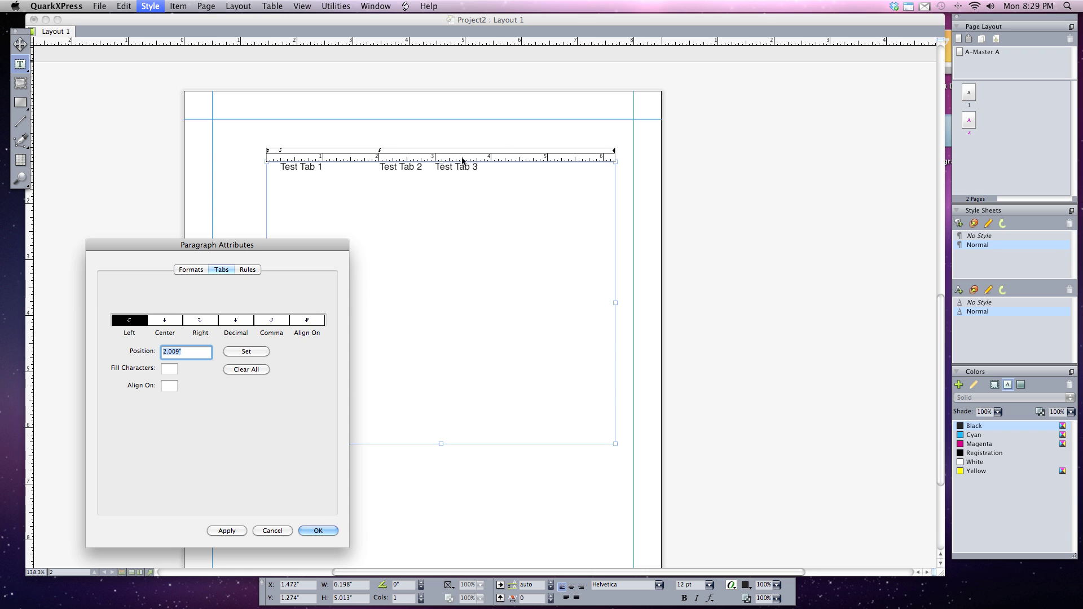
pyautogui.click(491, 152)
pyautogui.click(227, 531)
pyautogui.moveTo(281, 152); pyautogui.dragTo(323, 153)
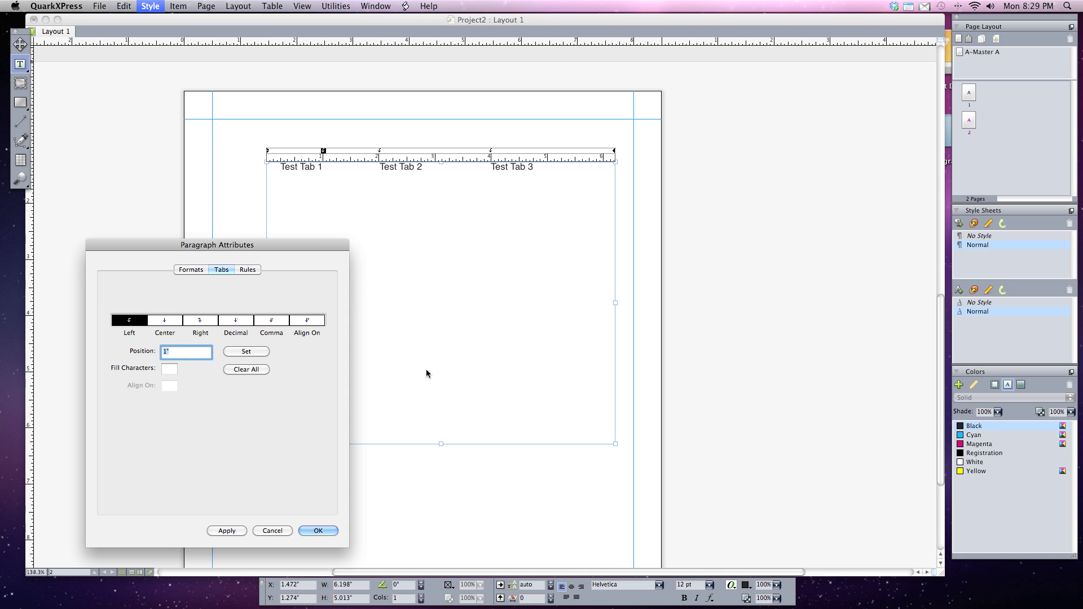
pyautogui.click(227, 531)
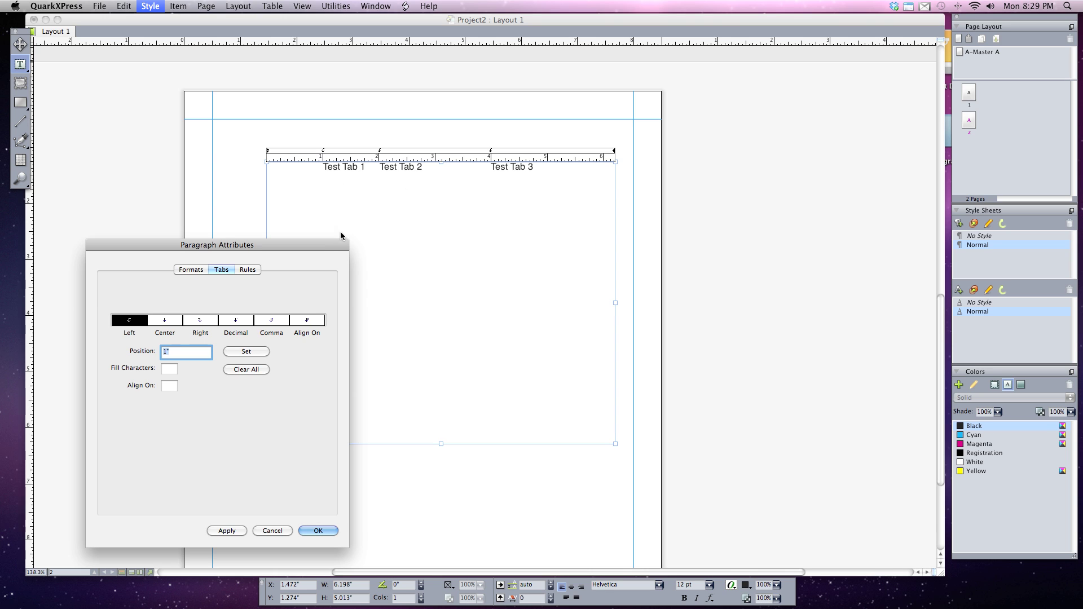
# Move the second tab stop to 2.5" and apply it
pyautogui.scroll(-1, 384, 172)
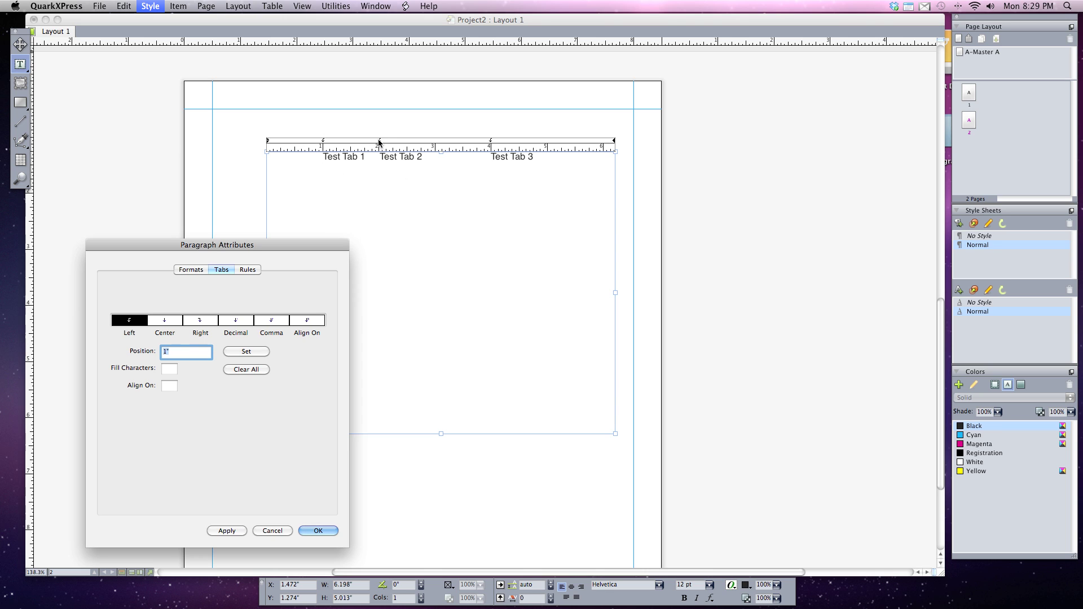
pyautogui.click(378, 141)
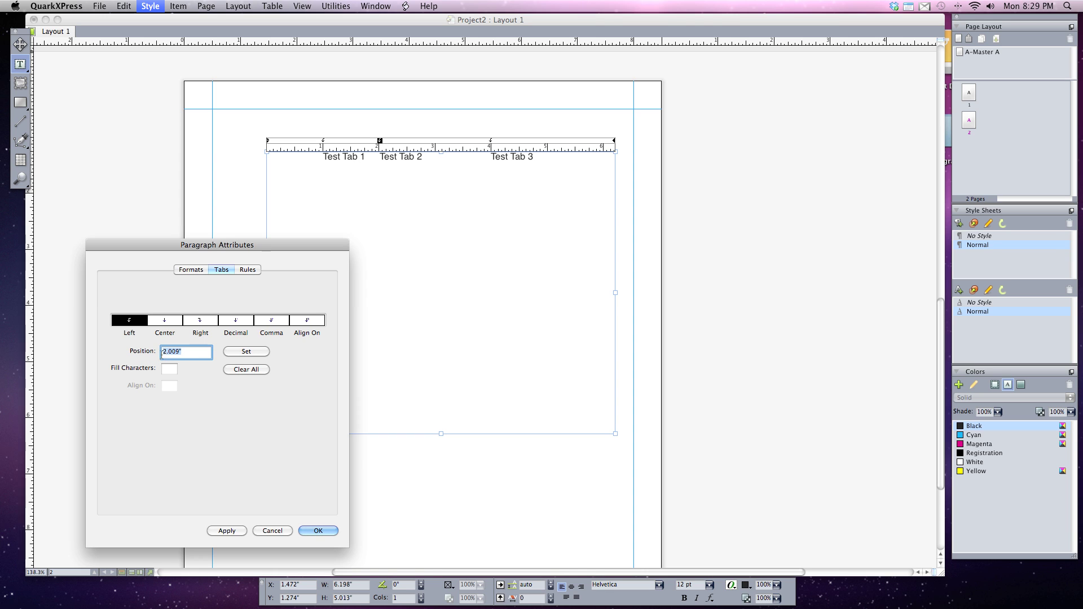
pyautogui.click(183, 359)
pyautogui.press('BackSpace')
pyautogui.press('BackSpace')
pyautogui.press('BackSpace')
pyautogui.press('BackSpace')
pyautogui.press('BackSpace')
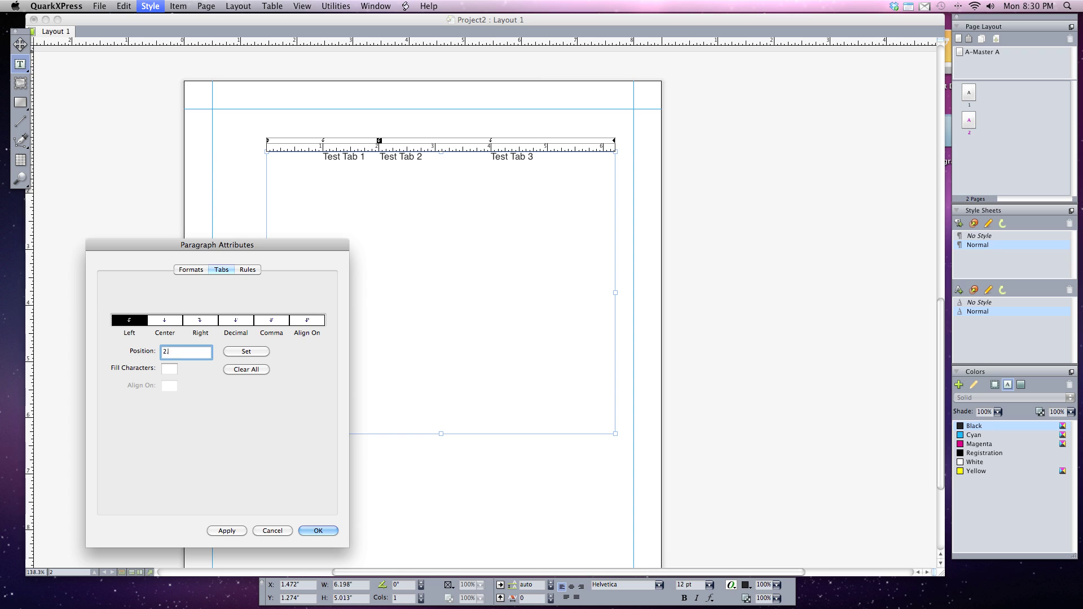
pyautogui.write('.5')
pyautogui.click(229, 531)
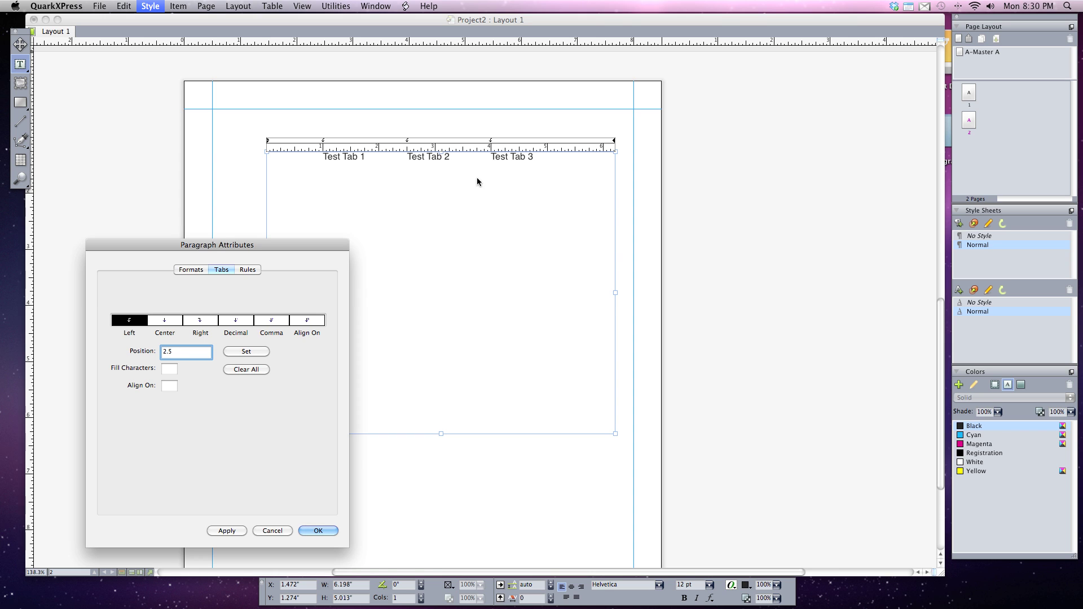
# Remove the third tab stop at 4" from the ruler and apply
pyautogui.click(491, 141)
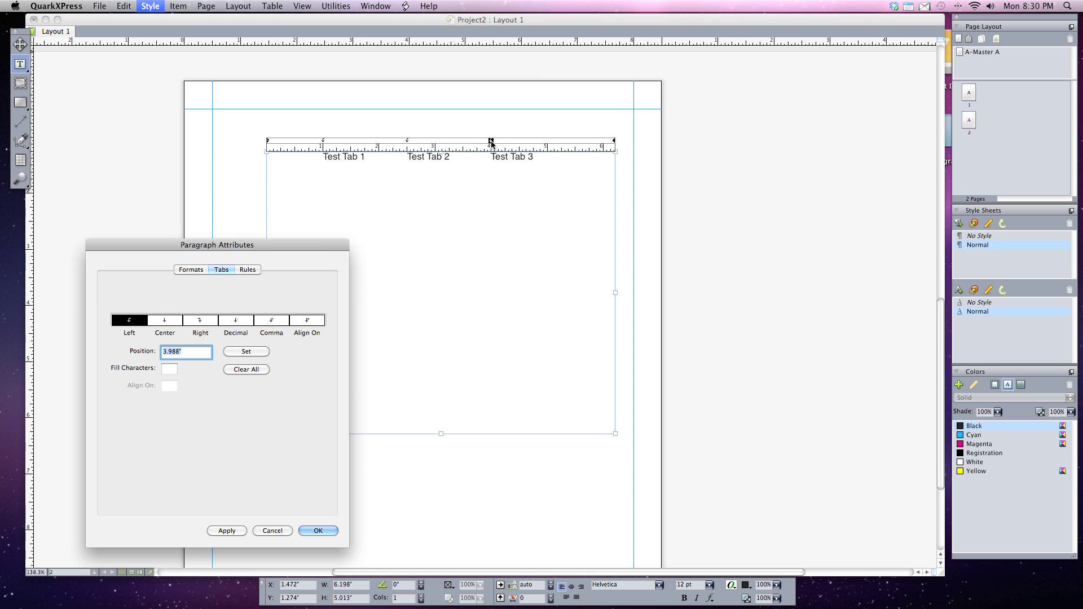
pyautogui.moveTo(491, 143); pyautogui.dragTo(502, 128)
pyautogui.moveTo(501, 129); pyautogui.dragTo(503, 128)
pyautogui.click(226, 531)
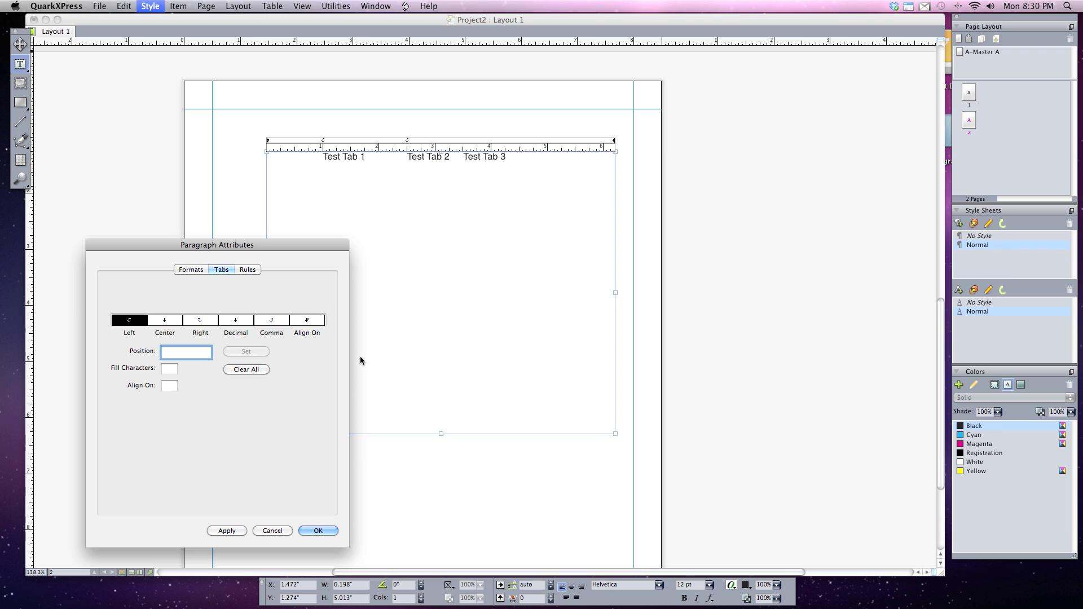
# Add a right tab near 5" for Test Tab 3 and remove the 2.5" stop
pyautogui.click(198, 322)
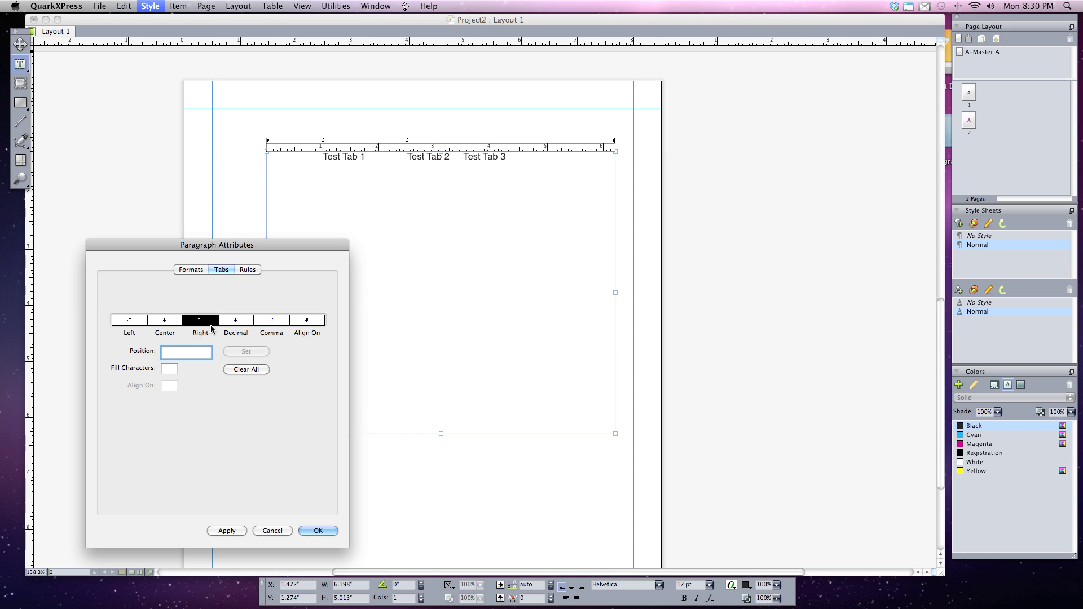
pyautogui.click(547, 142)
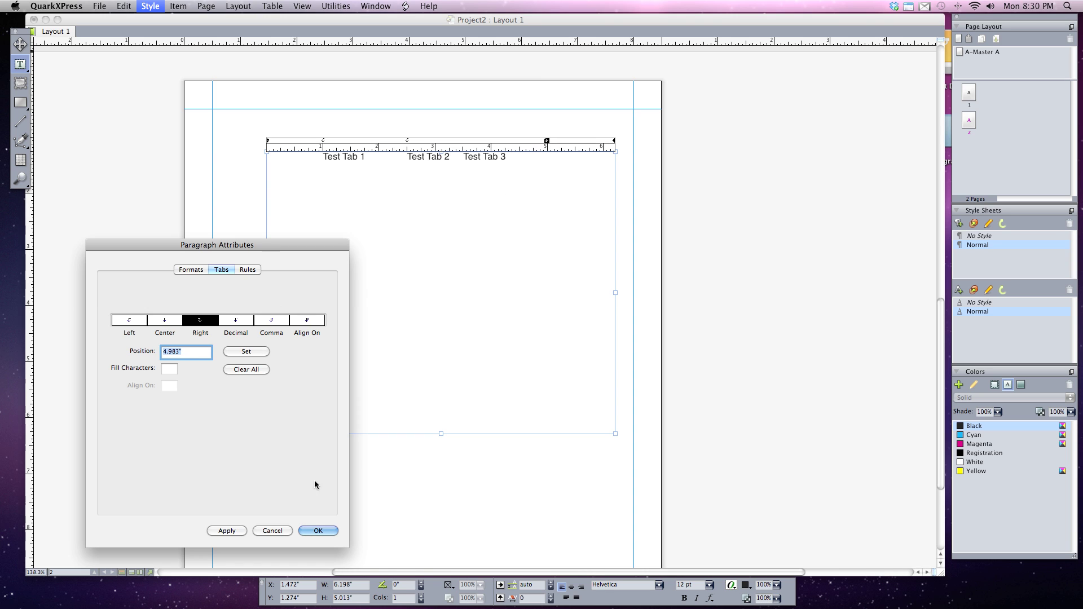
pyautogui.click(224, 531)
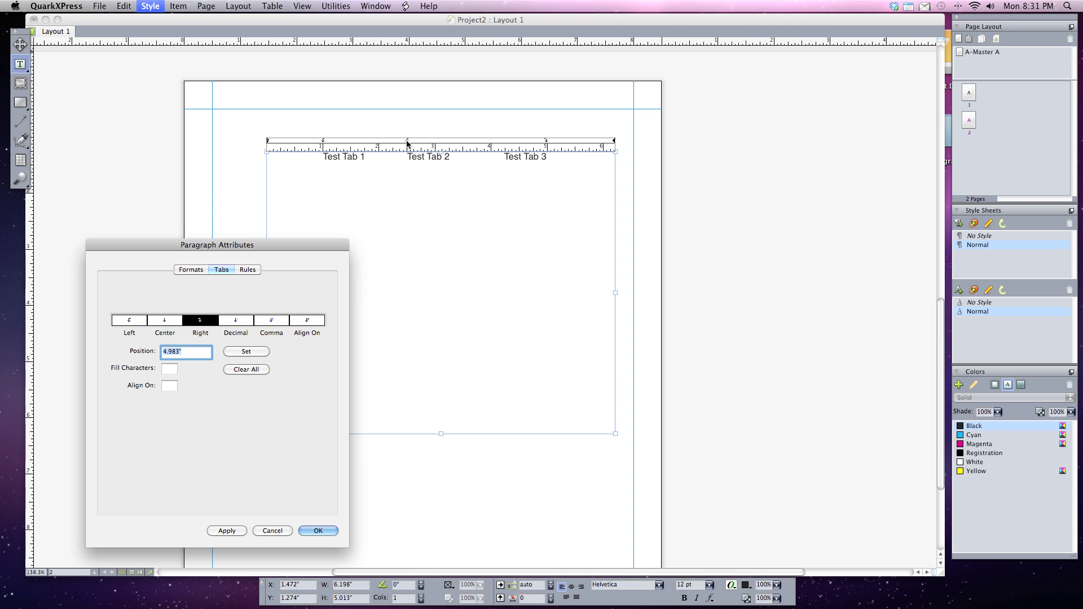
pyautogui.moveTo(407, 143); pyautogui.dragTo(415, 118)
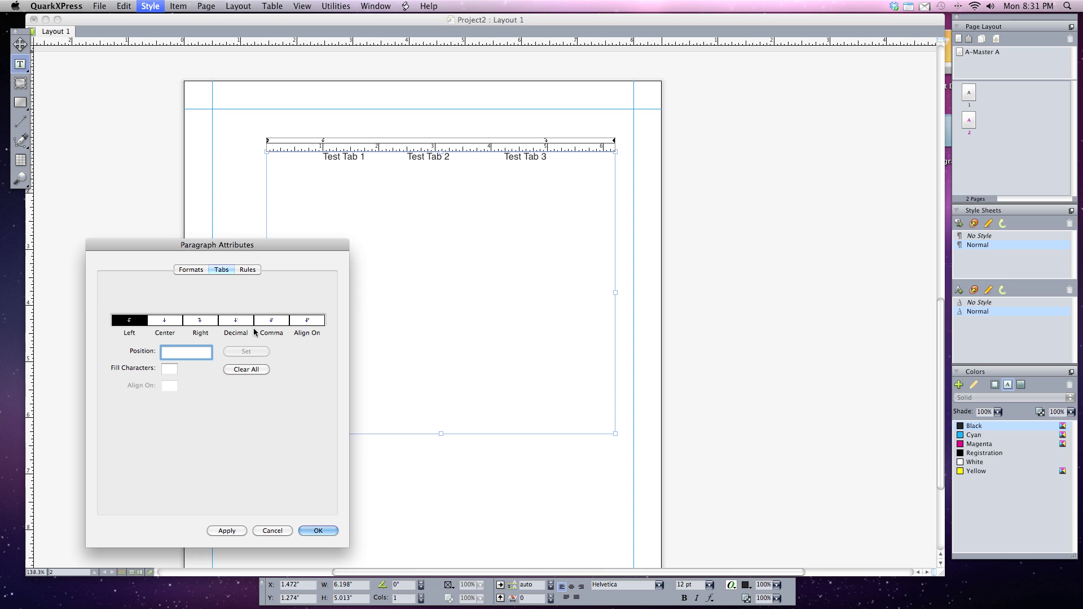
# Add a centre tab near 3" so Test Tab 2 is centred there
pyautogui.click(166, 322)
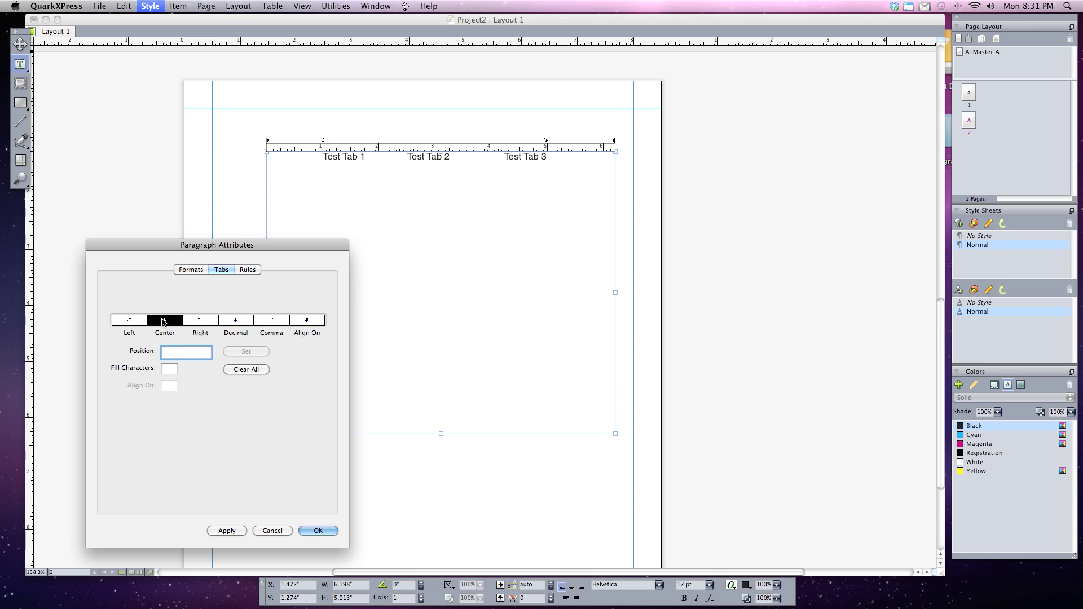
pyautogui.click(435, 142)
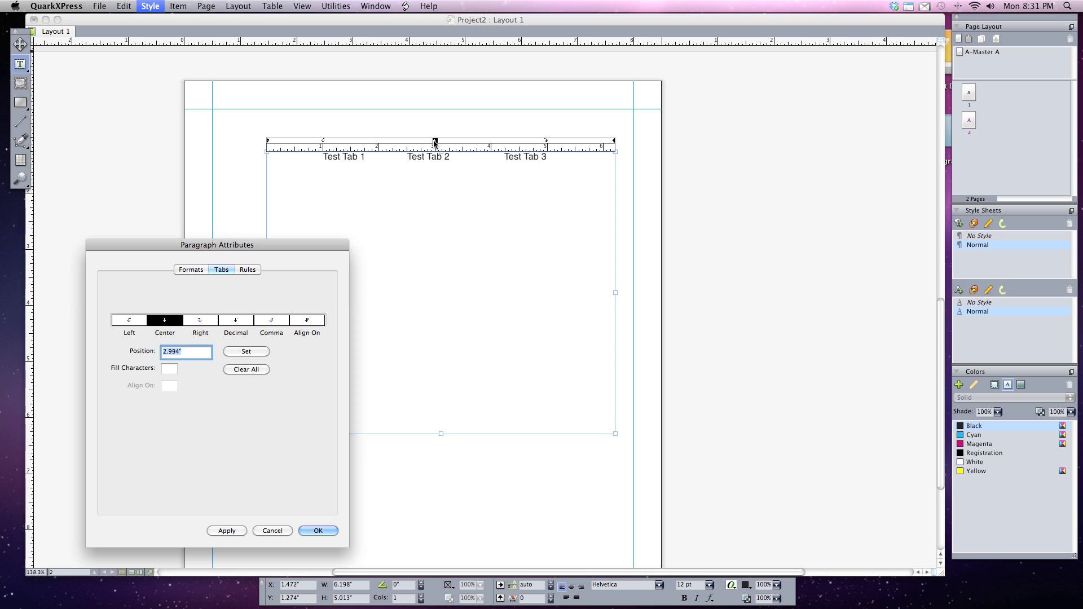
pyautogui.click(225, 532)
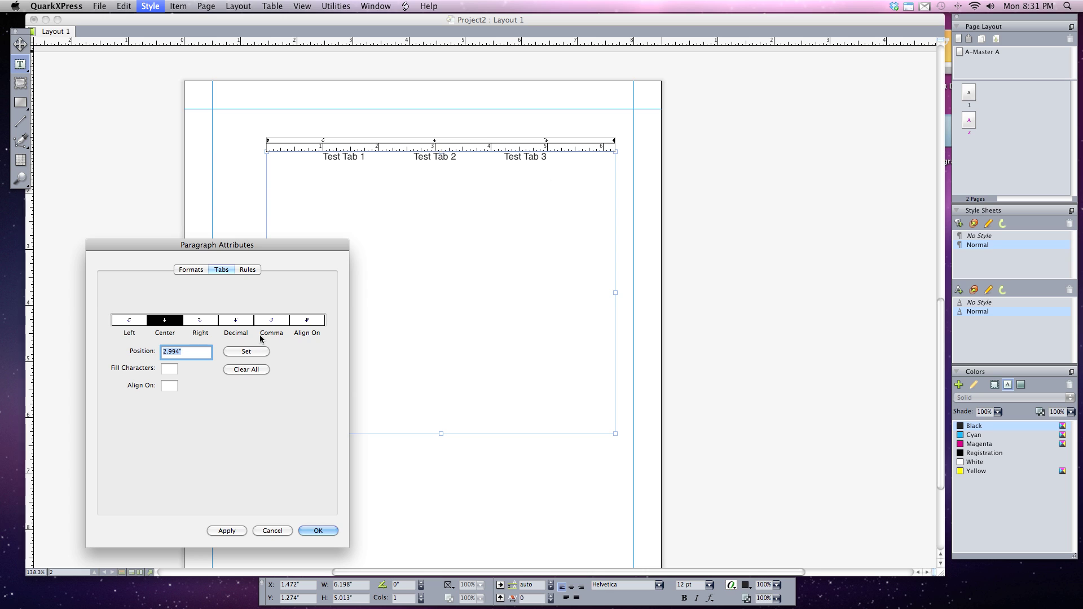
# Look over the Decimal and Align On tab types, then confirm the tab settings with OK
pyautogui.click(236, 322)
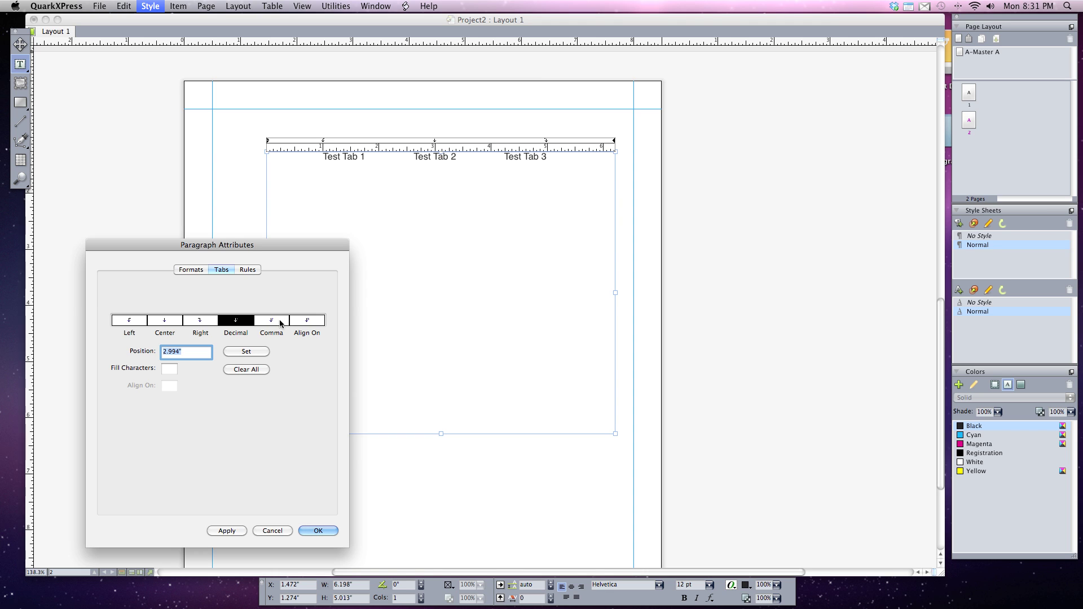
pyautogui.click(308, 324)
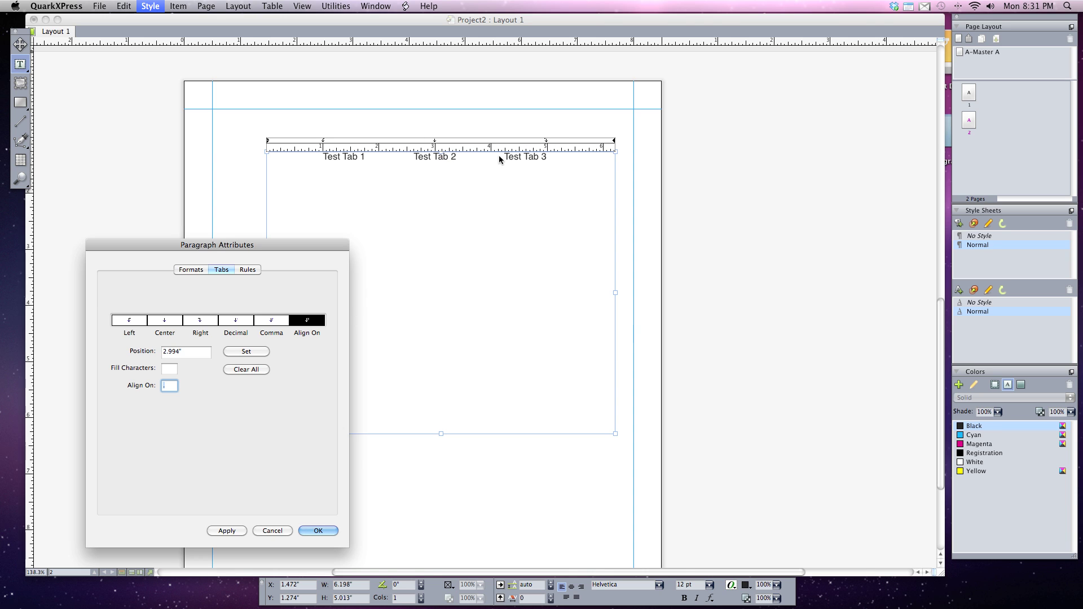
pyautogui.click(318, 531)
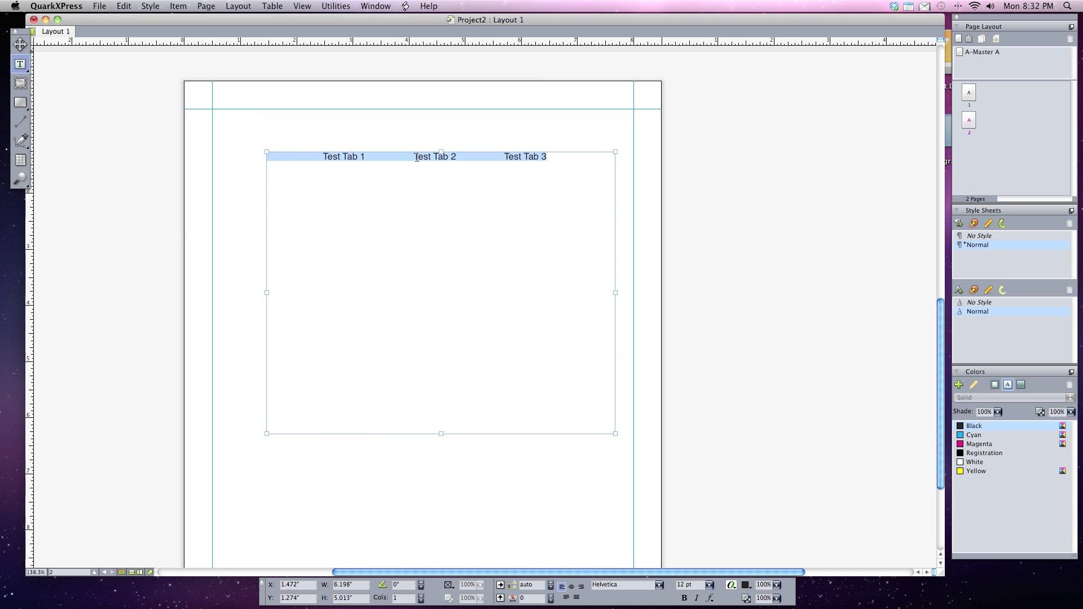
# Add rows below the headings starting 'This is another', with sample text in tab-separated columns
pyautogui.click(552, 157)
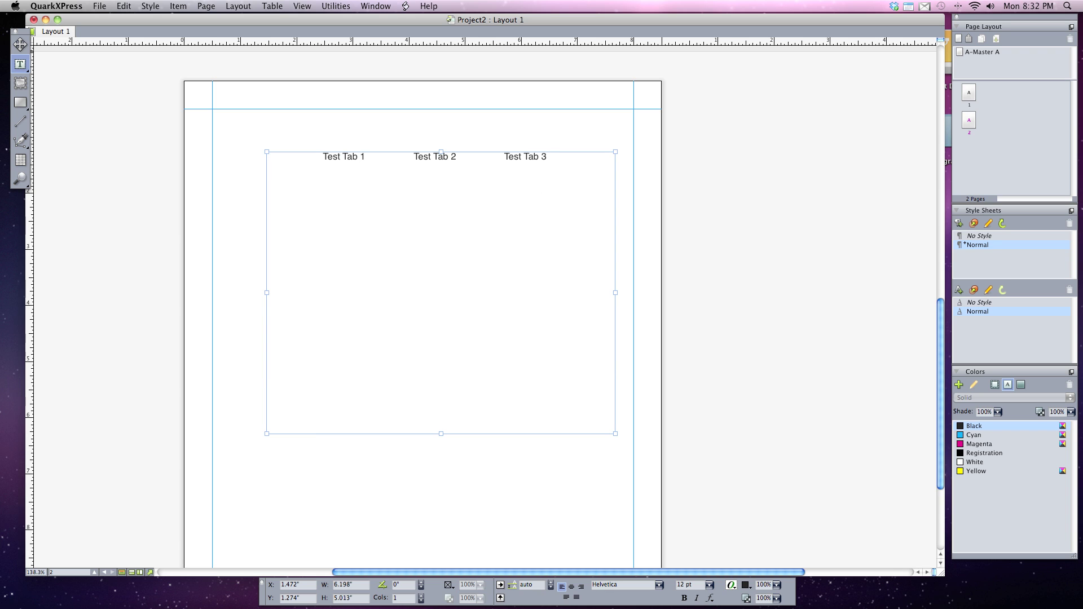
pyautogui.press('Return')
pyautogui.press('Tab')
pyautogui.write('This is another')
pyautogui.press('Tab')
pyautogui.write('slkdkskdjfls\t6548xxasd')
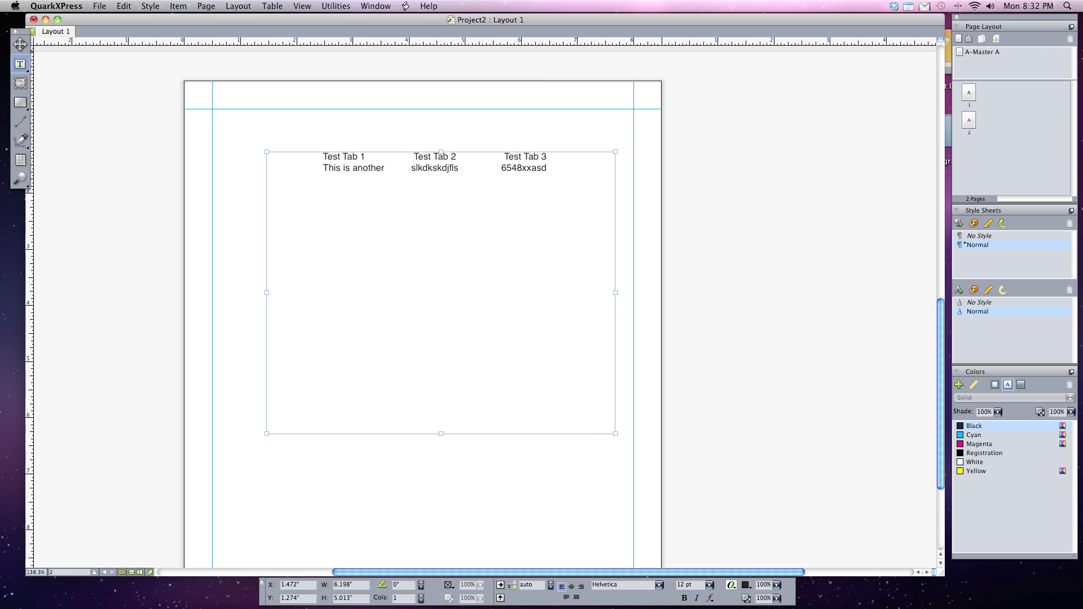
pyautogui.write('asldkfja\tsaldkfjslk')
pyautogui.press('Tab')
pyautogui.write('sldkfjsa ')
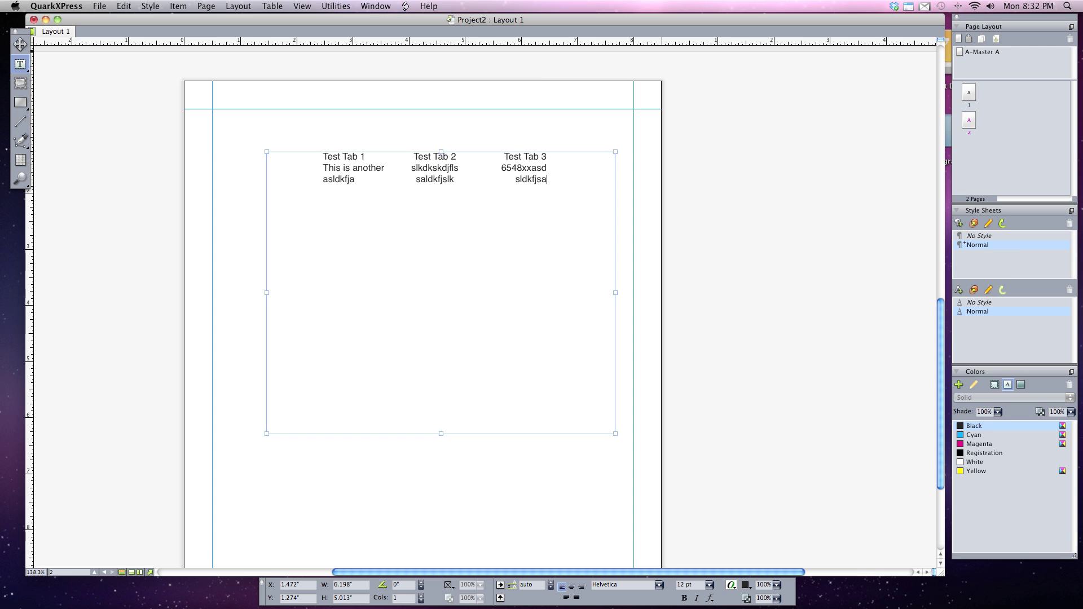
pyautogui.write('asdlkfjs\tslkdfjal\tsldkfjasldk')
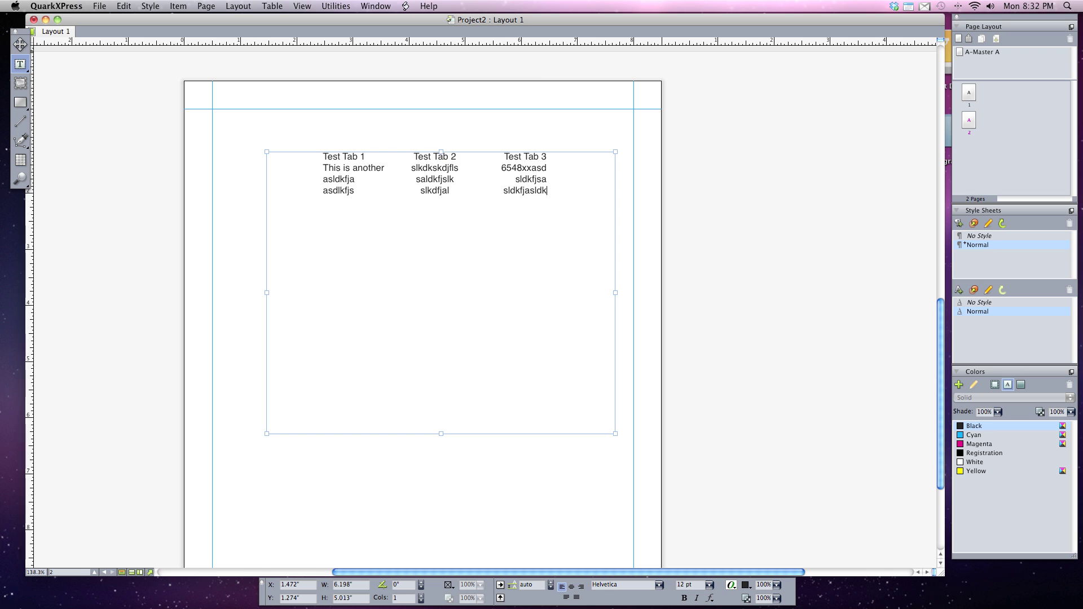